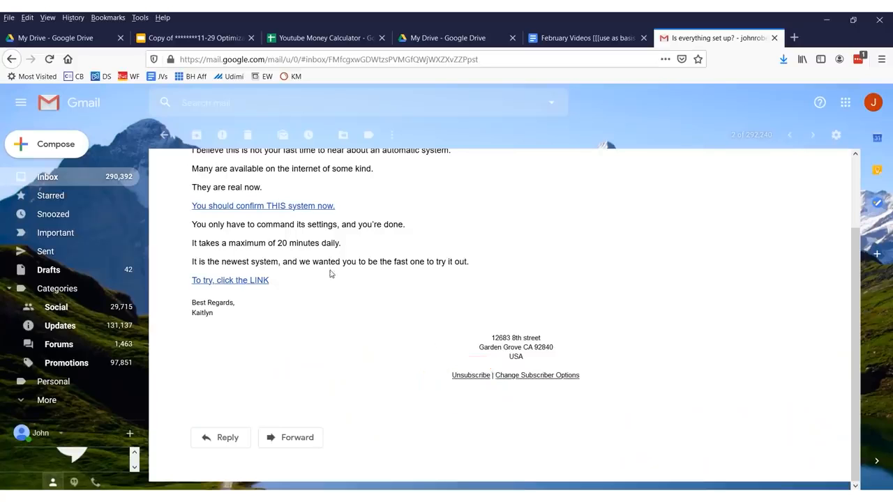
Search all mail for the pasted domain eckrin.com.
scroll(341, 291, up, 2)
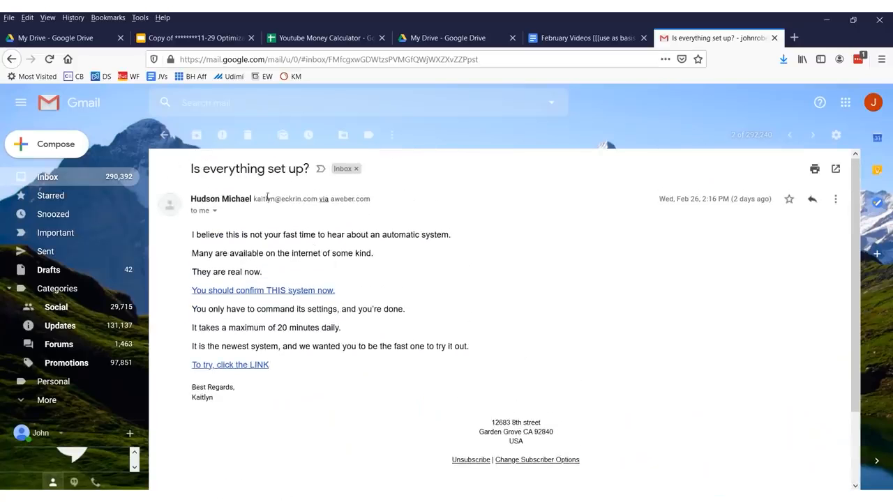
mouse_move(253, 199)
click(202, 198)
click(279, 102)
text(eckrin.com)
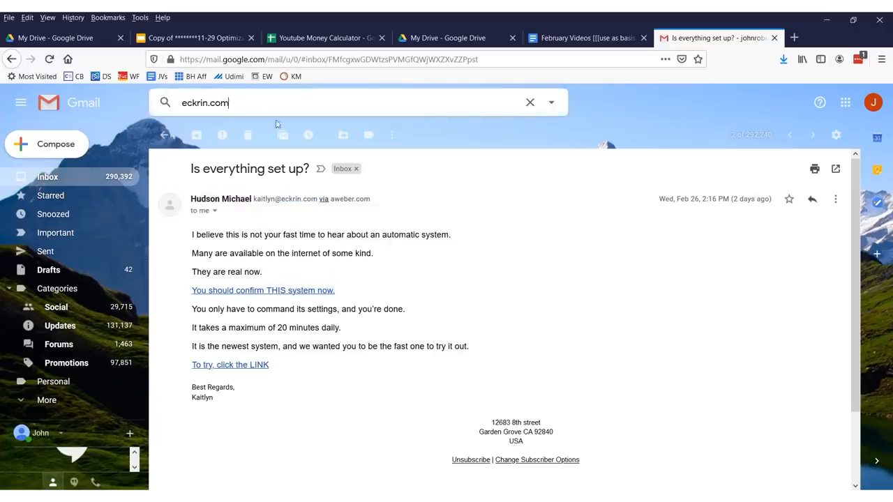
click(332, 222)
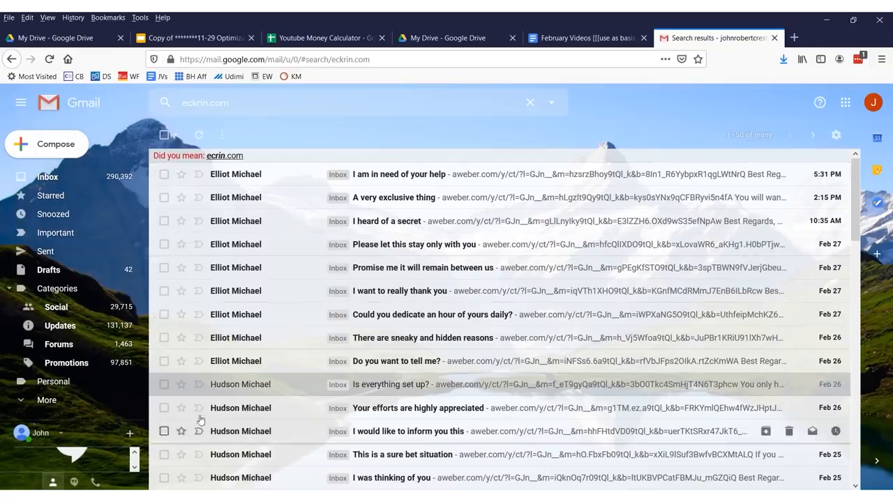
Scroll through the eckrin.com results and open one of the promotional messages.
scroll(240, 398, down, 6)
scroll(275, 406, down, 5)
scroll(276, 402, up, 3)
scroll(244, 391, down, 3)
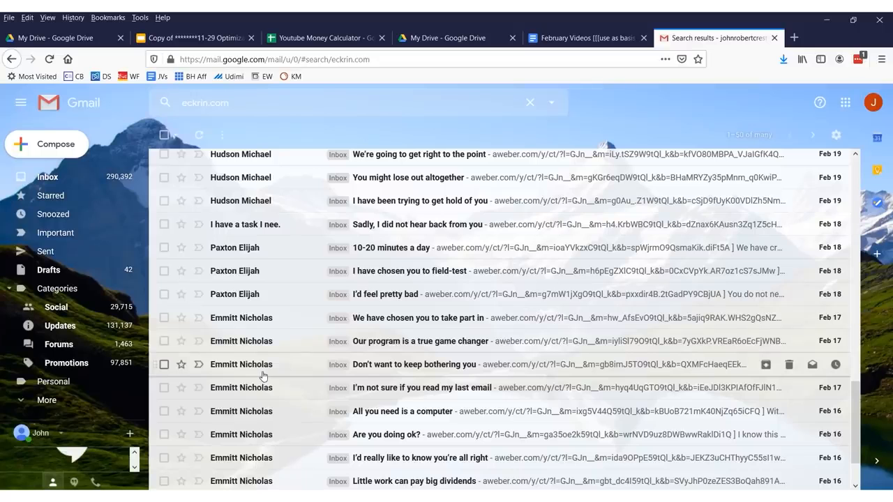
click(263, 370)
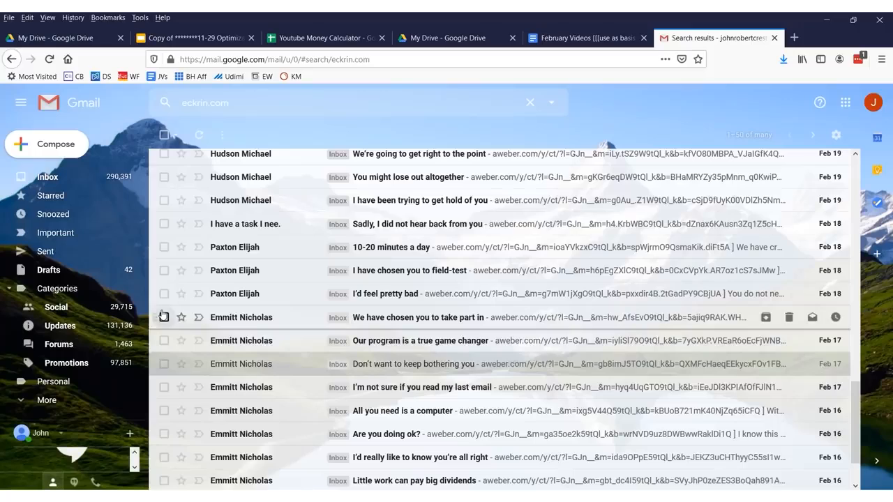
scroll(295, 299, up, 10)
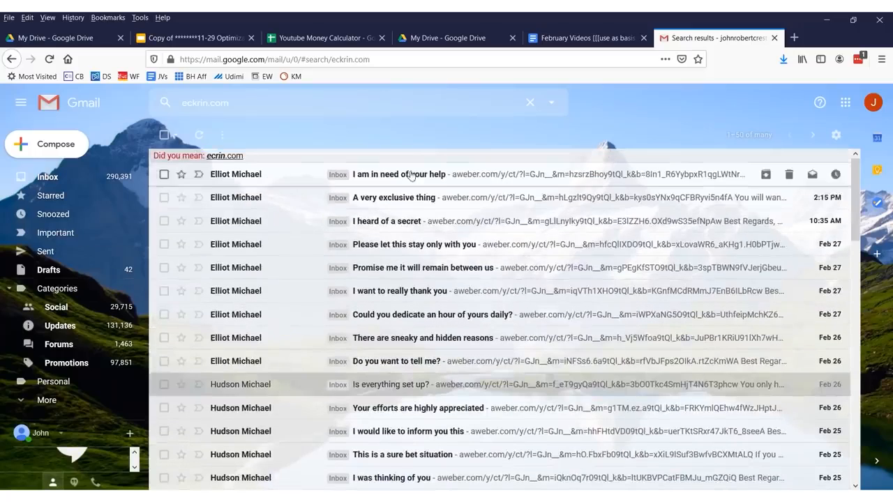
Open the newest eckrin.com message and look through its More actions list.
click(411, 177)
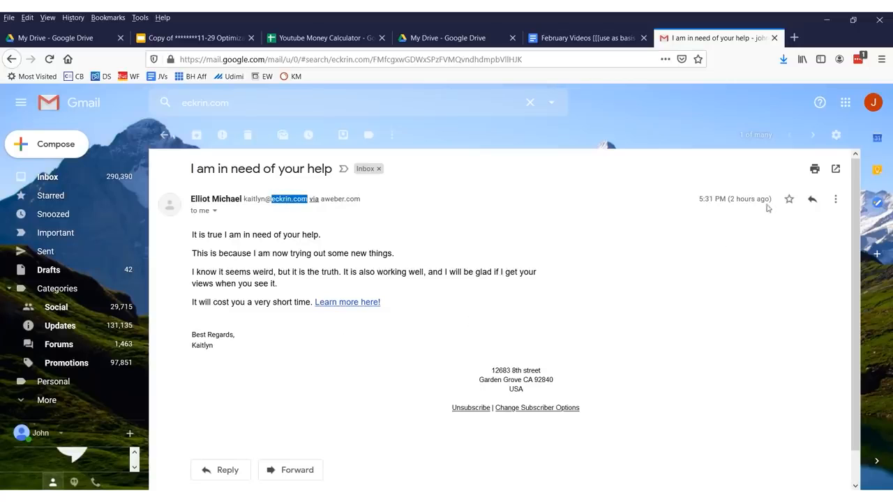
click(835, 200)
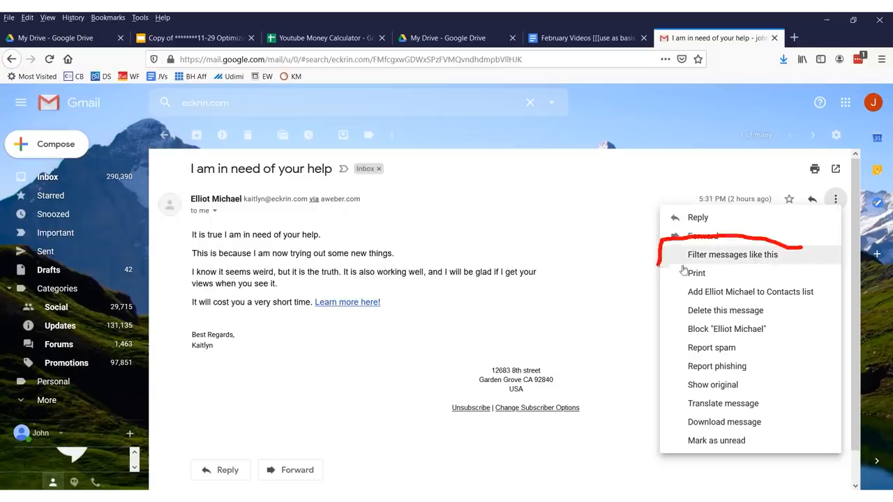
click(802, 252)
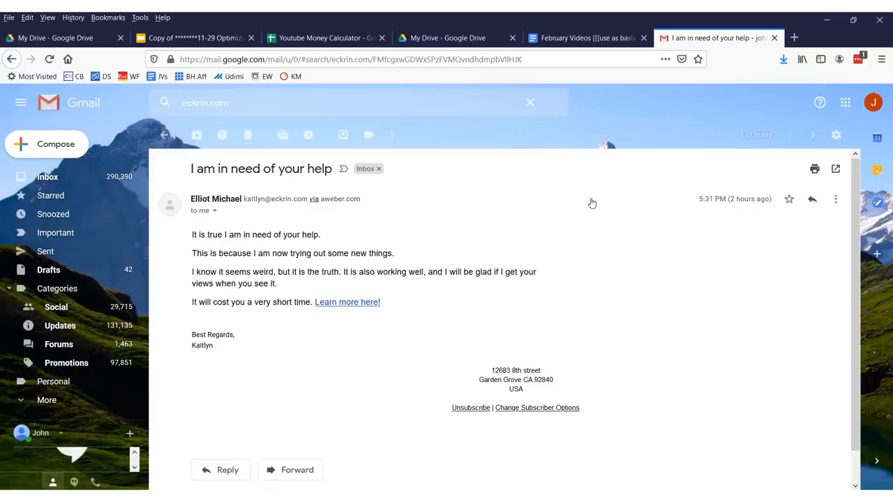
click(349, 208)
key(ctrl+a)
click(271, 137)
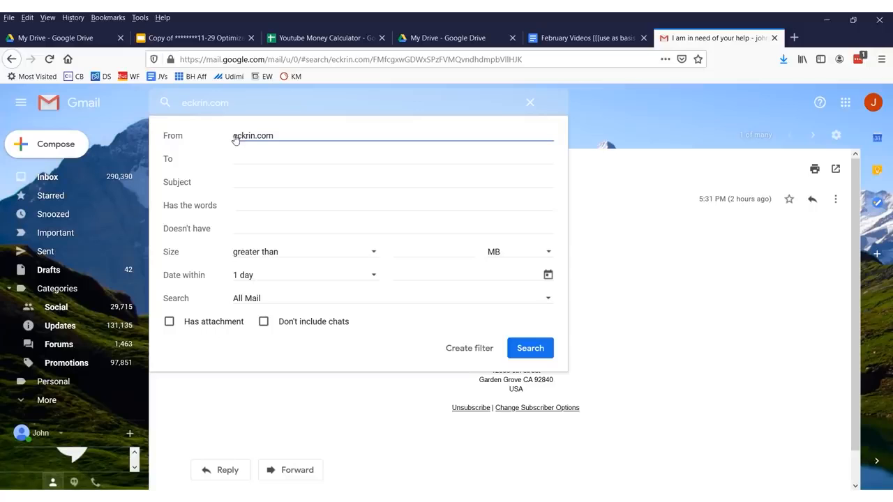
text(@)
click(525, 356)
click(528, 355)
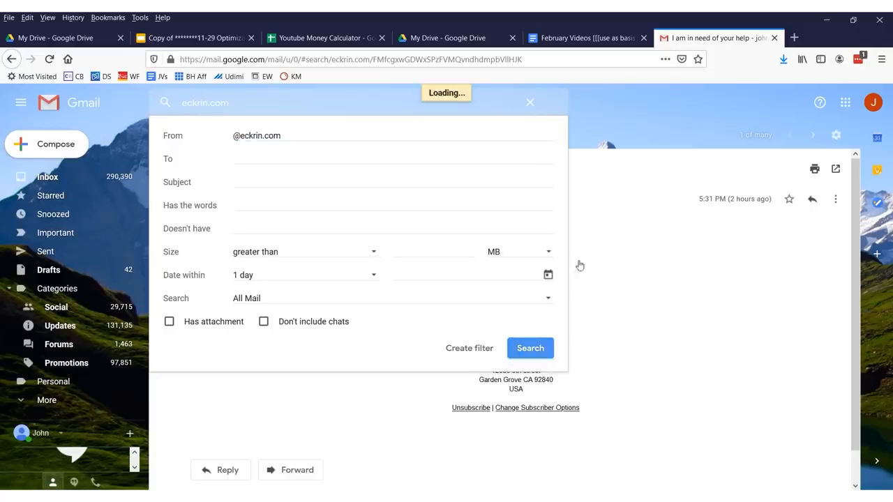
scroll(358, 222, down, 10)
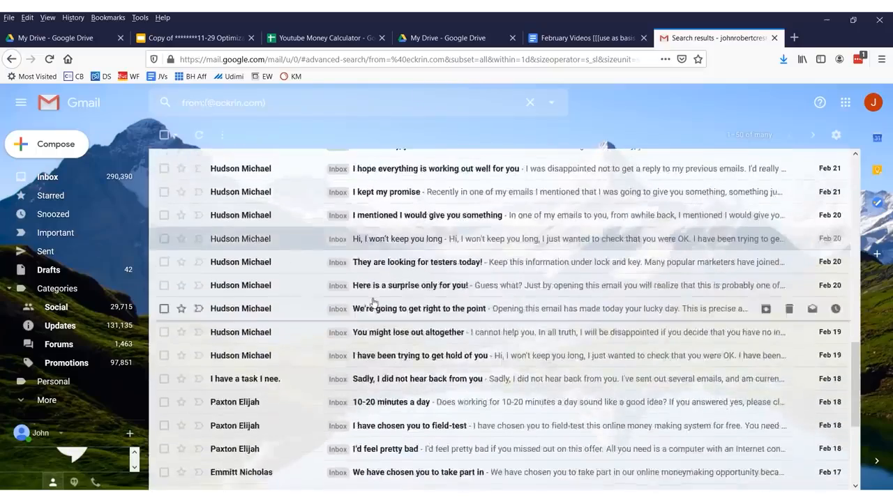
scroll(374, 304, up, 5)
scroll(374, 305, up, 6)
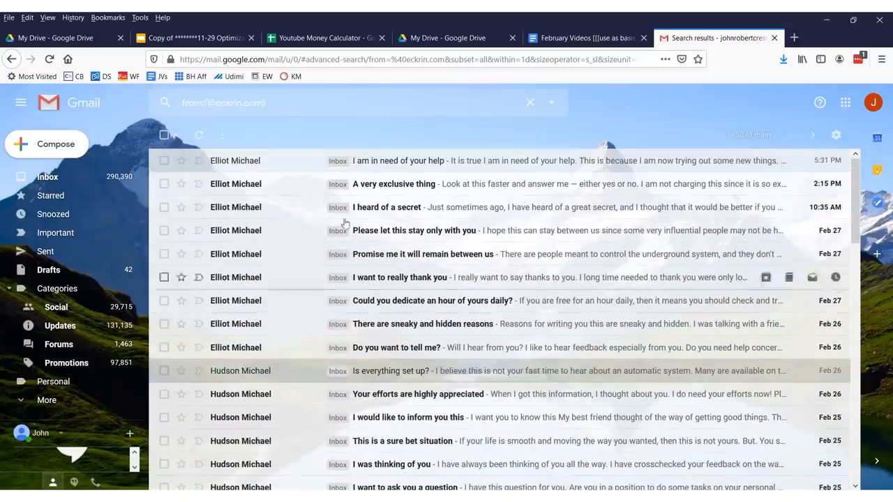
scroll(357, 304, down, 15)
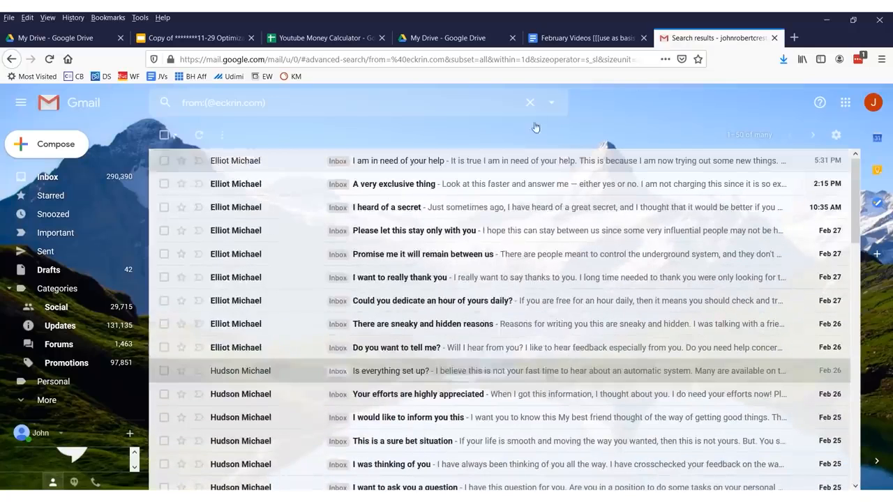
click(551, 102)
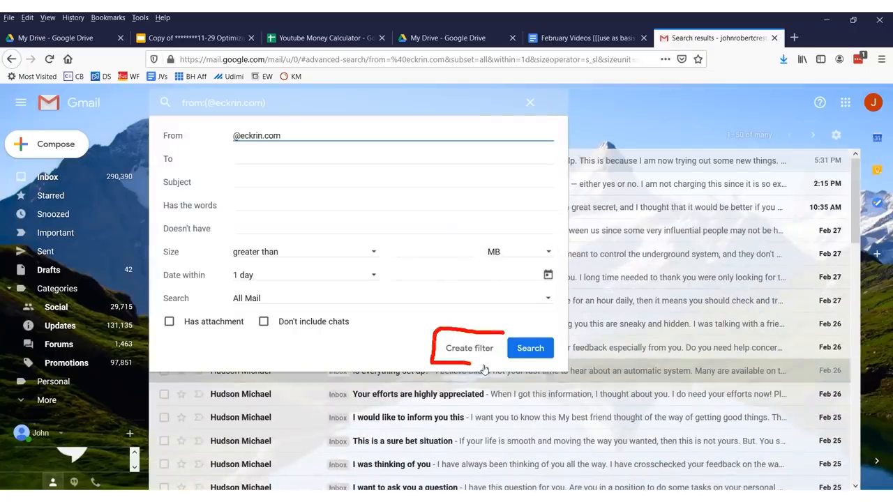
click(496, 340)
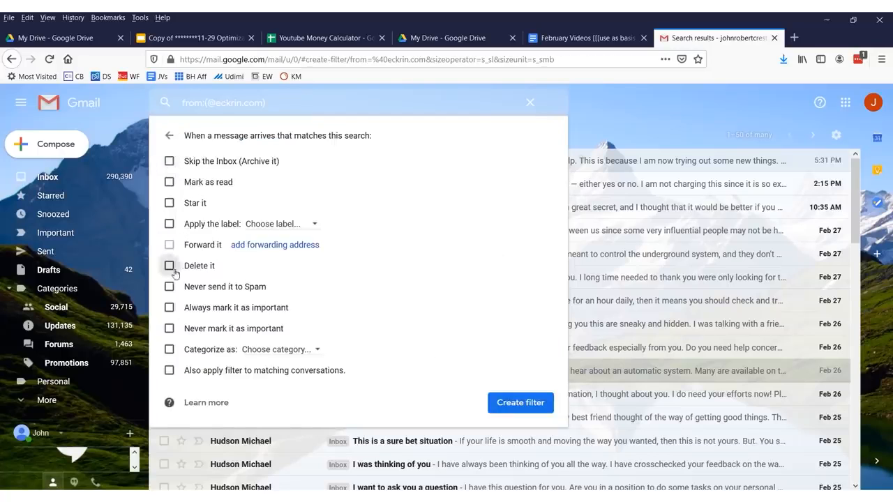
click(172, 371)
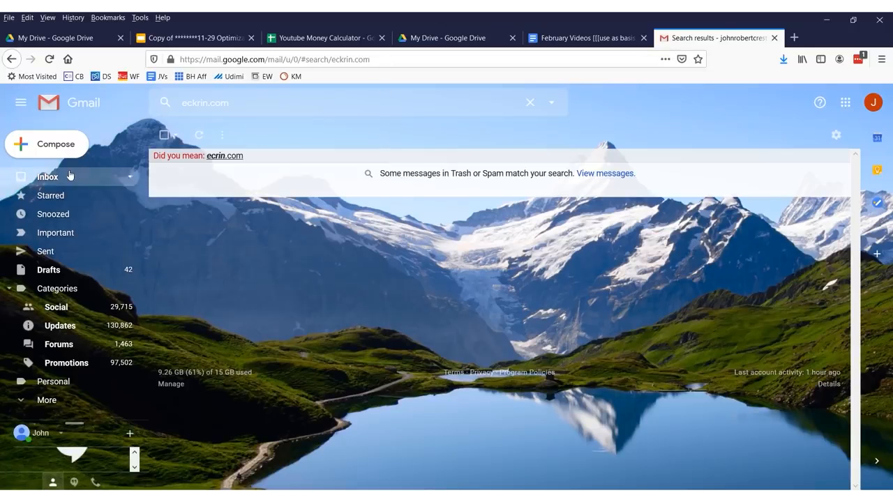
Return to the inbox and open search options at the Has the words field.
click(43, 177)
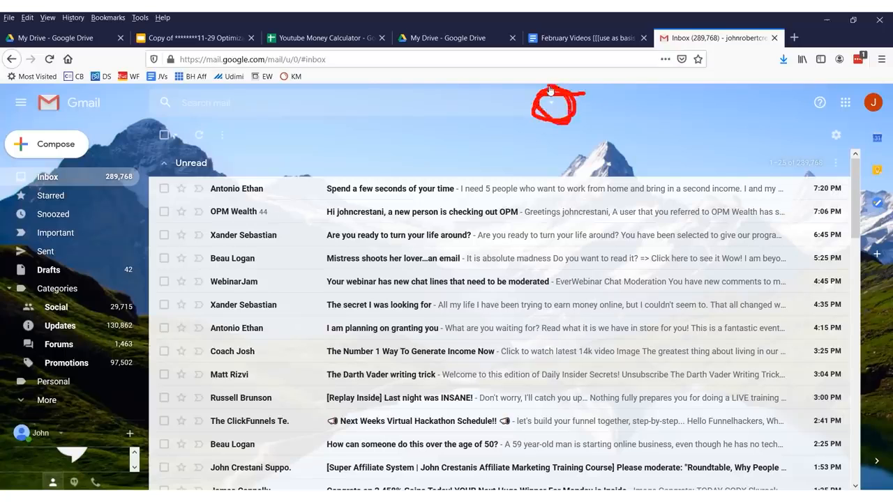
click(552, 107)
click(287, 207)
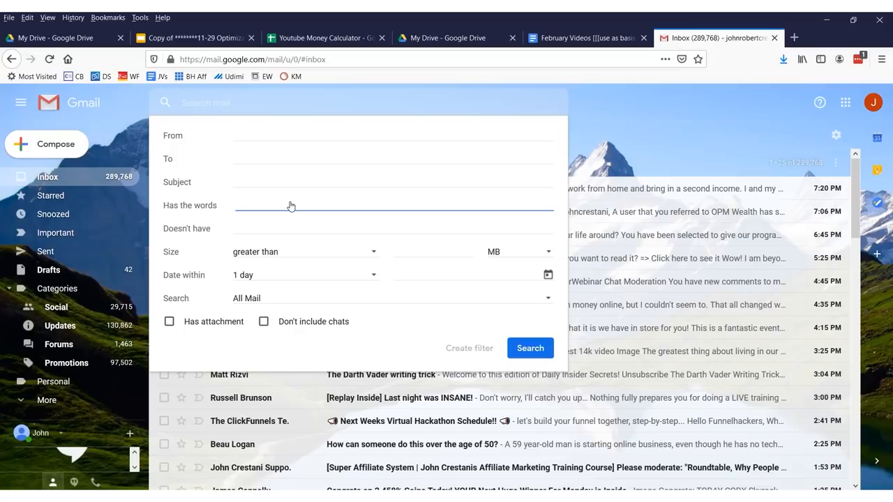
Enter 'money request' as the words to match in search options.
text(pa)
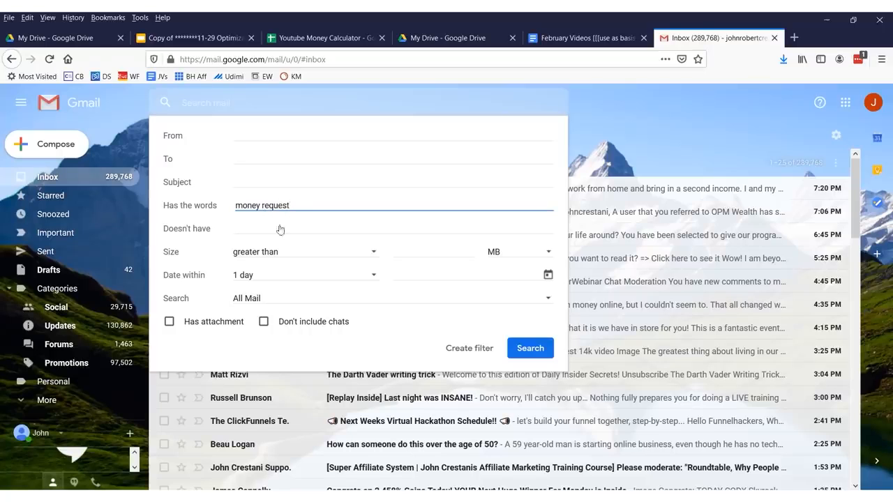
Prefix the words criterion with 'paypal' and create a filter for 'paypal money request'.
mouse_move(293, 191)
mouse_down()
mouse_move(226, 213)
mouse_move(303, 222)
mouse_move(296, 198)
mouse_up()
click(235, 213)
text(paypal)
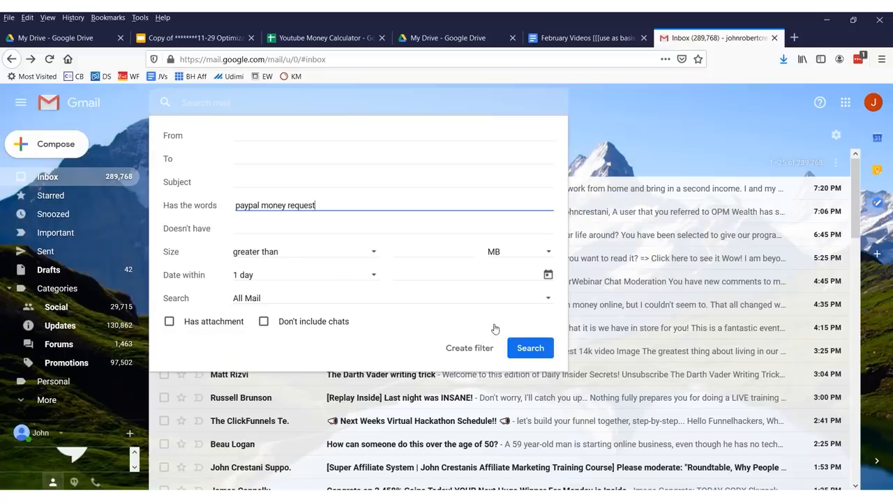
click(477, 349)
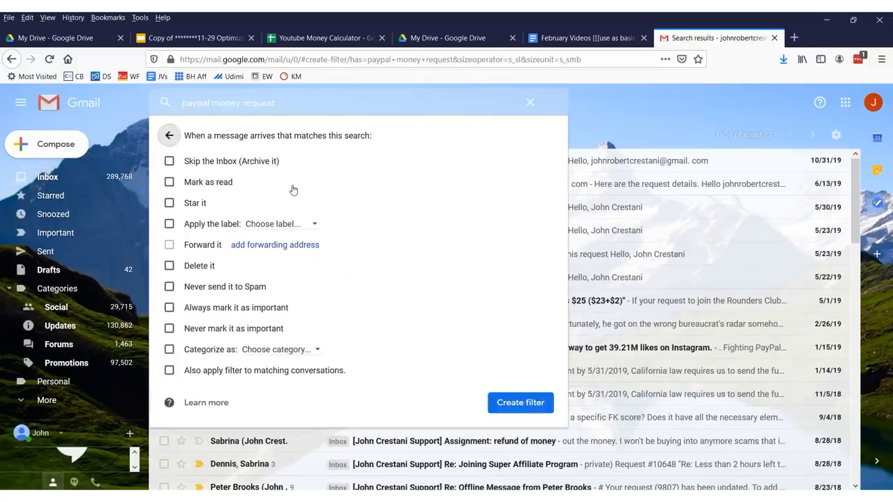
mouse_move(307, 158)
mouse_down()
mouse_move(157, 151)
mouse_move(209, 174)
mouse_move(290, 162)
mouse_up()
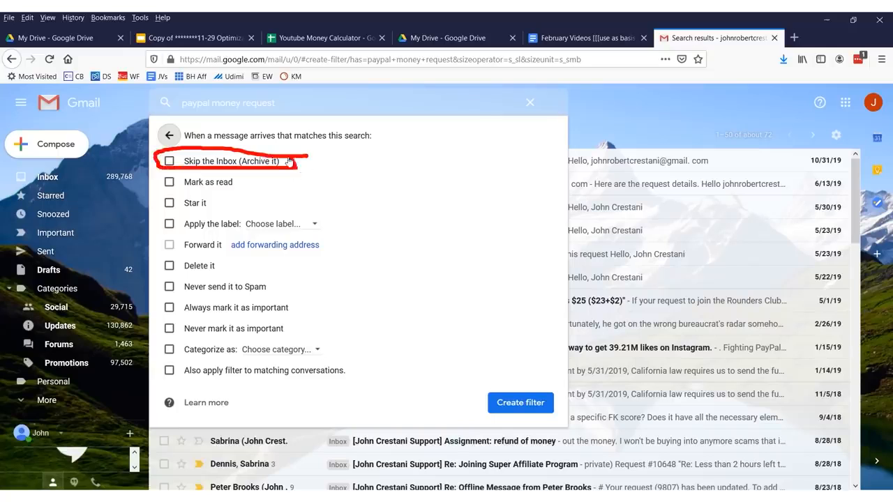
key(Escape)
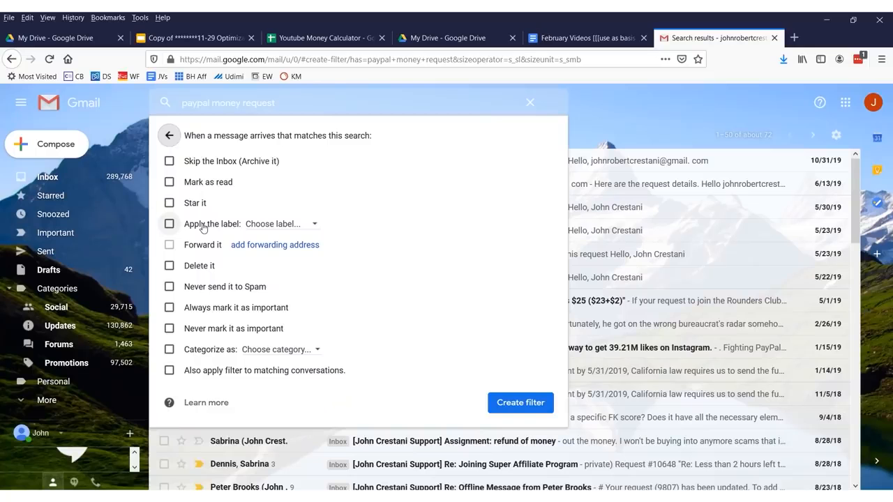
Tick Always mark it as important for the paypal money request filter.
click(169, 307)
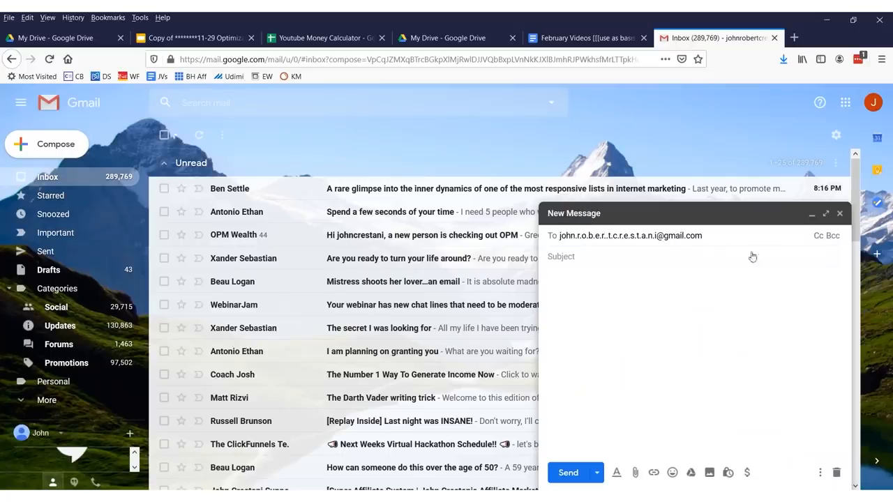
Send the testing123 message to the dotted copy of the account's address.
click(630, 265)
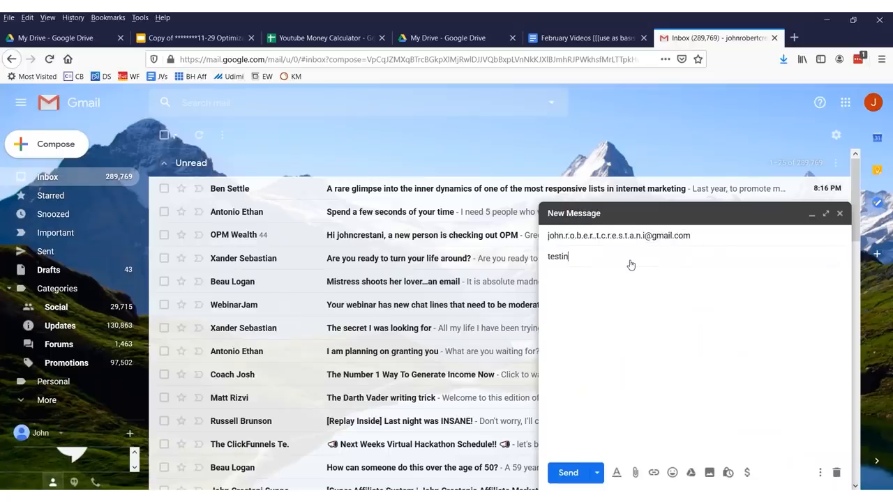
click(563, 474)
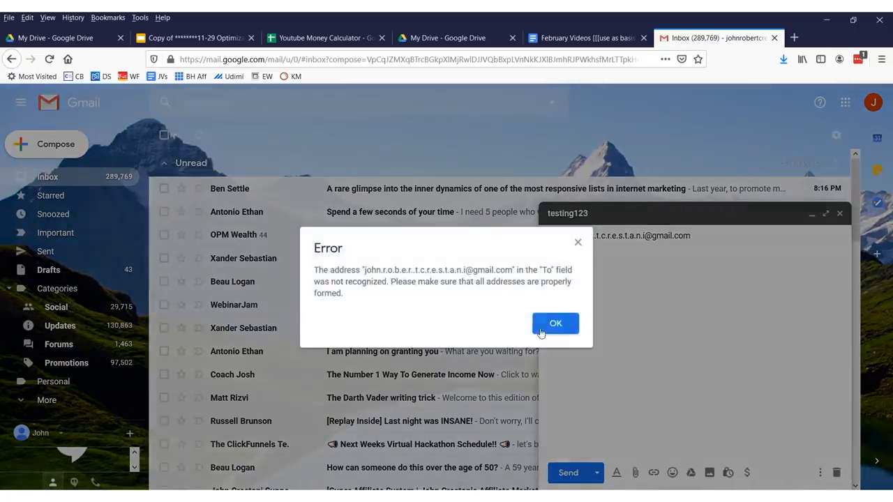
click(547, 327)
click(569, 474)
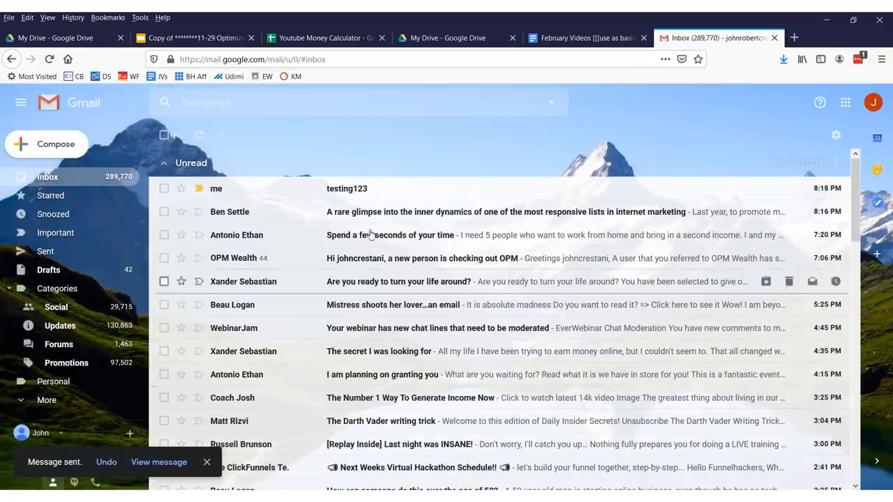
Open the arrived testing123 message and inspect its dotted recipient address details.
click(370, 190)
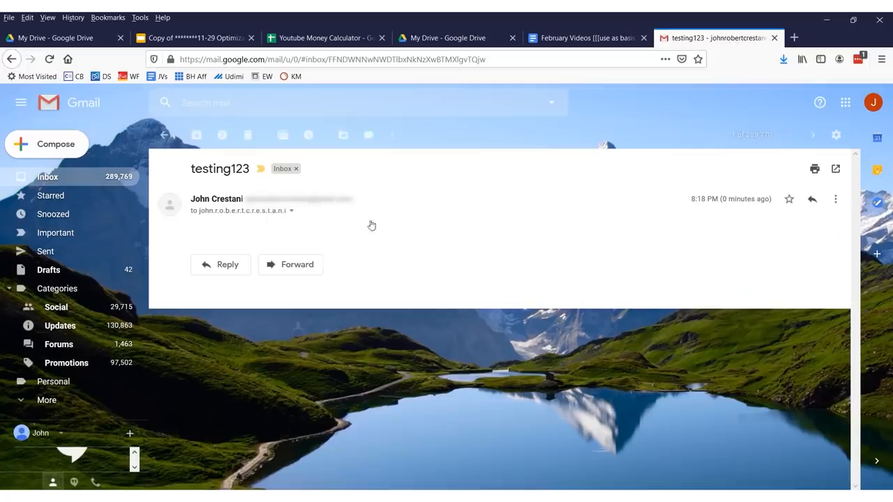
click(292, 210)
drag(347, 243, 486, 244)
click(486, 245)
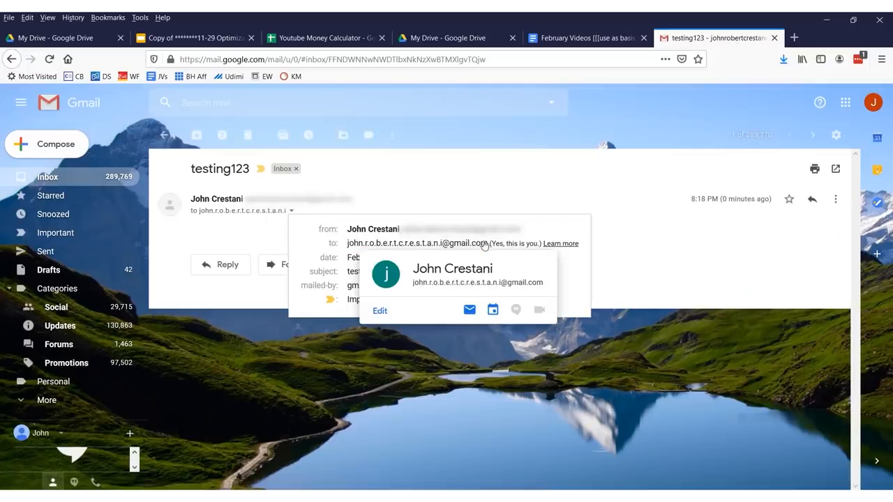
click(168, 135)
scroll(269, 209, down, 5)
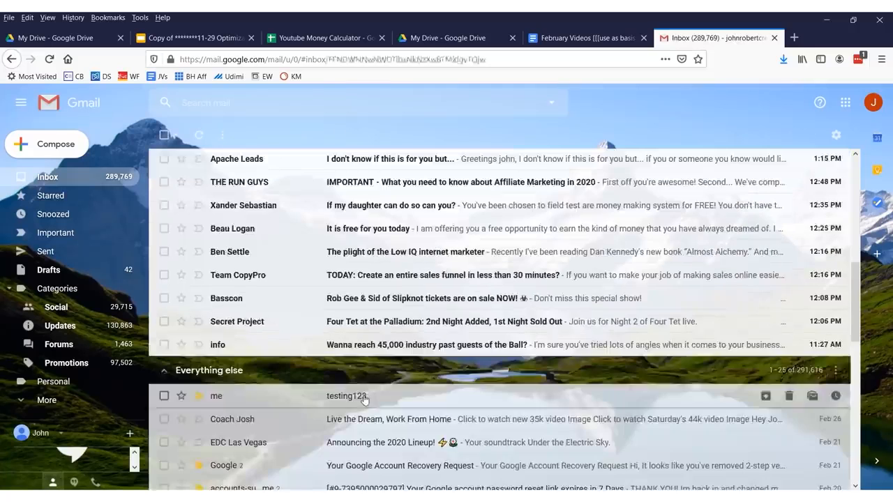
click(359, 396)
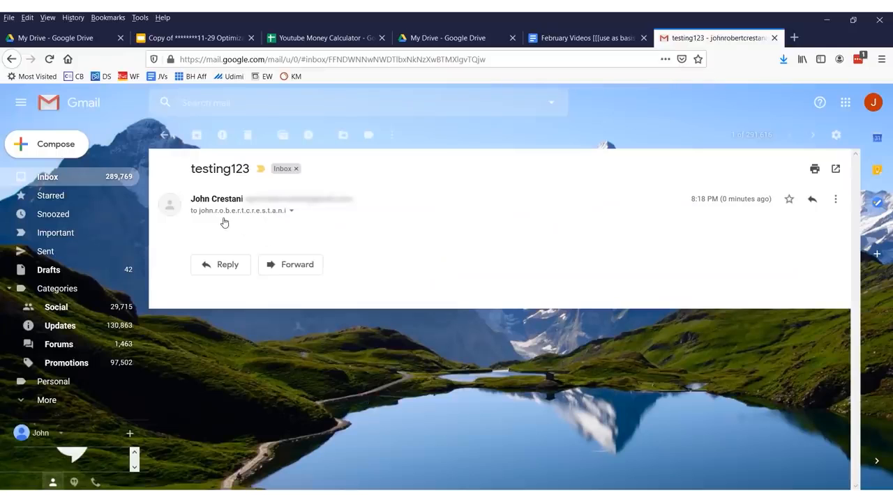
Reply to testing123, replacing the recipient with the account's +facebook plus address.
click(231, 267)
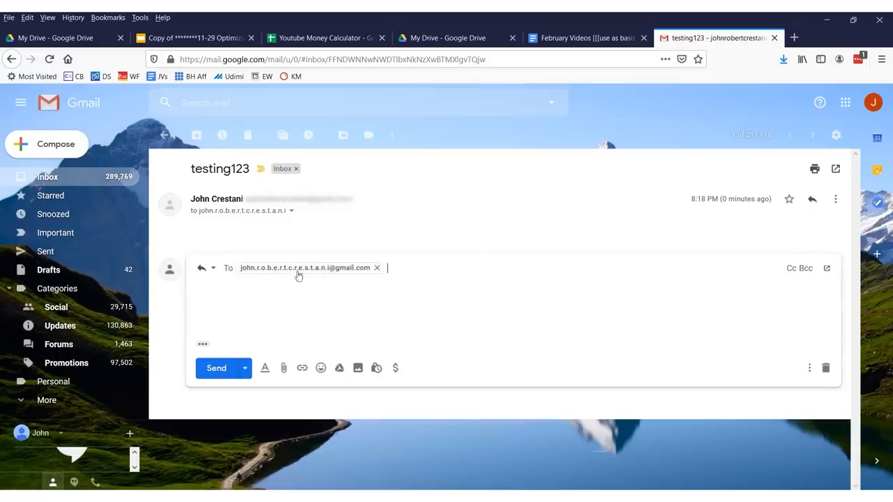
click(377, 268)
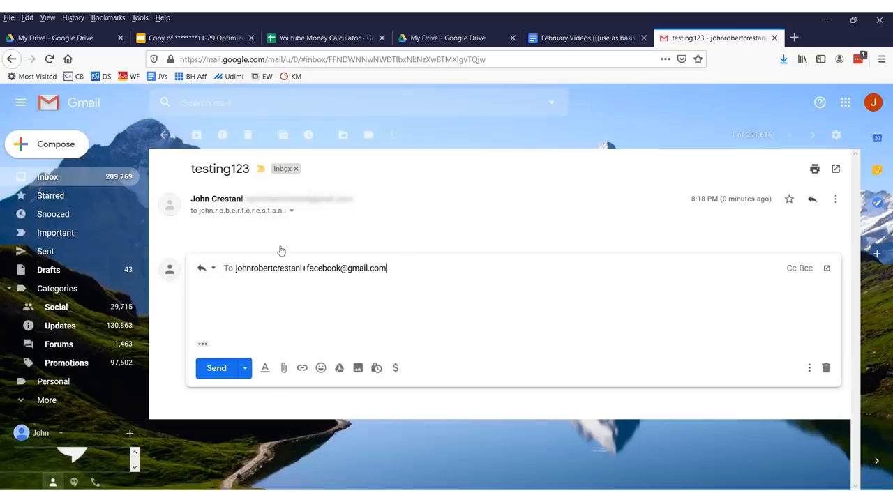
drag(306, 270, 342, 270)
triple_click(268, 266)
key(ctrl+c)
click(434, 272)
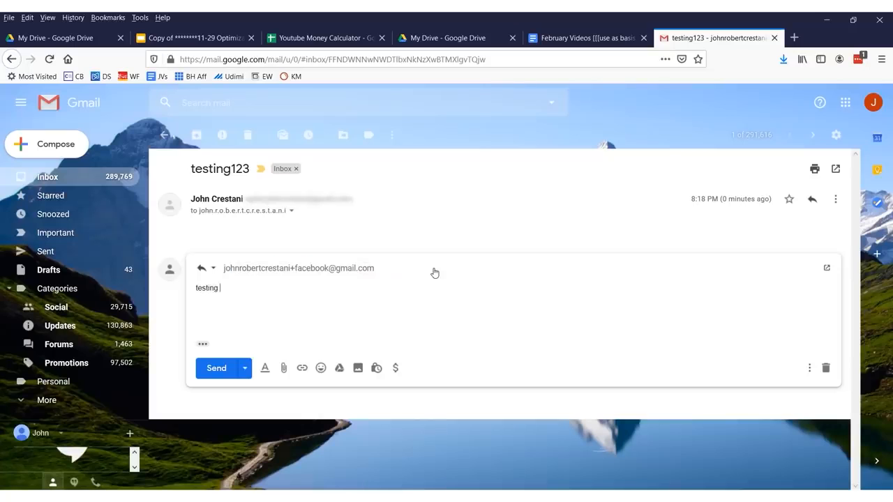
Send the 'testing 678' reply and return to the inbox list.
key(ctrl+Return)
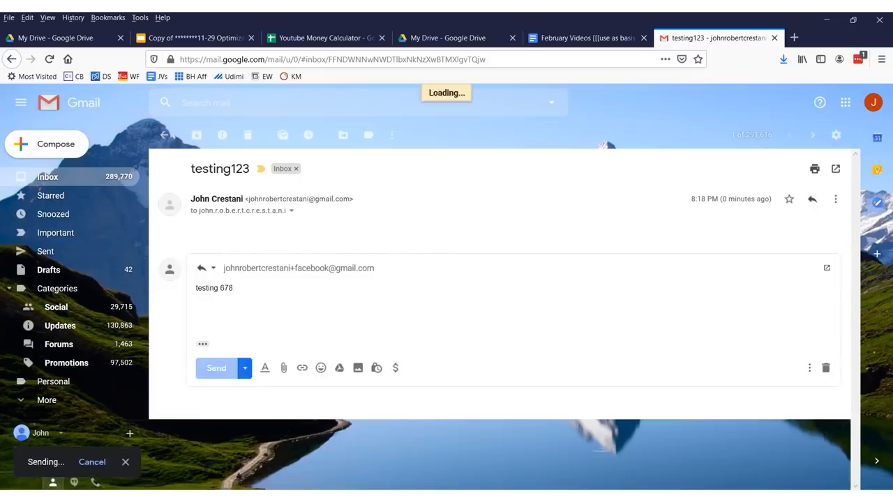
click(60, 180)
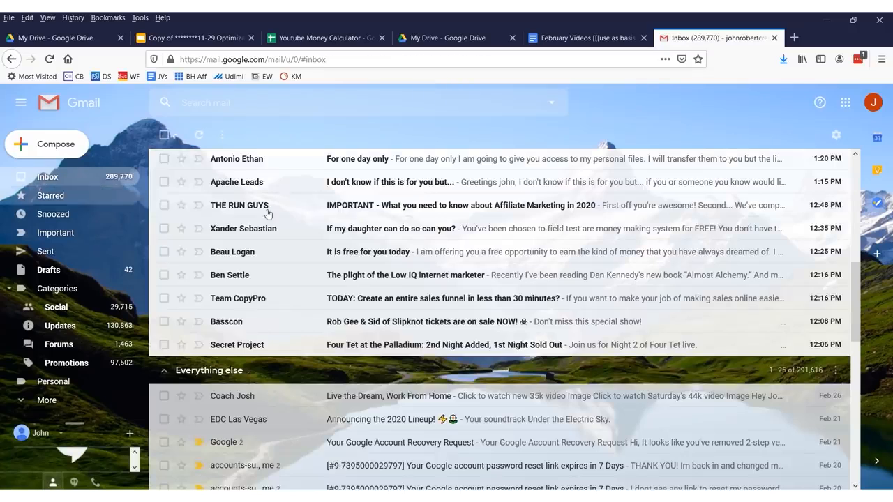
scroll(361, 373, down, 5)
scroll(361, 373, up, 10)
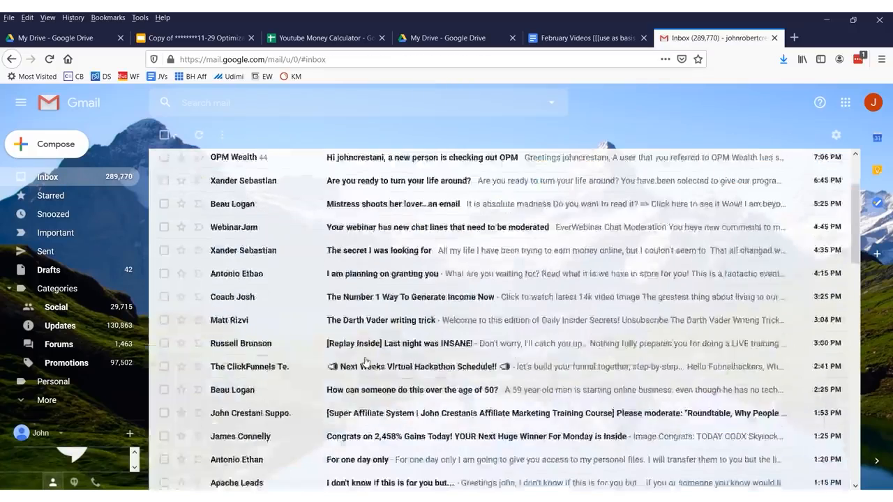
Create a filter for mail to the +facebook plus address and open forwarding settings.
click(357, 192)
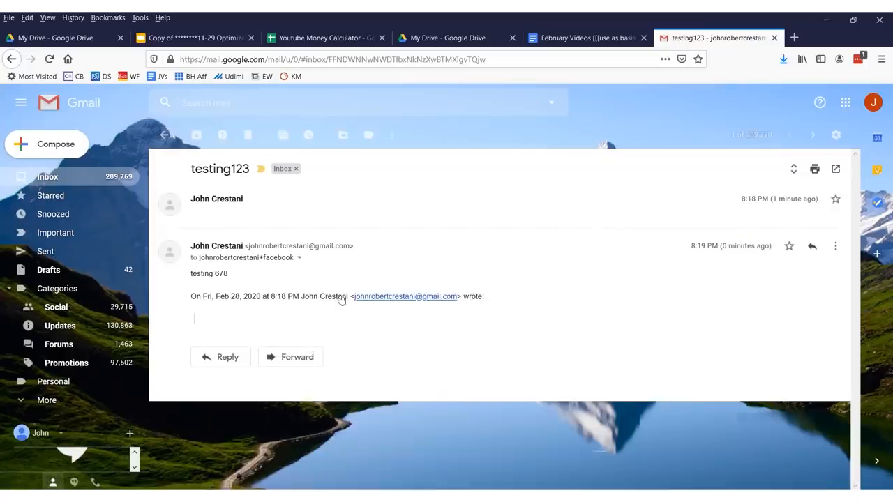
click(552, 100)
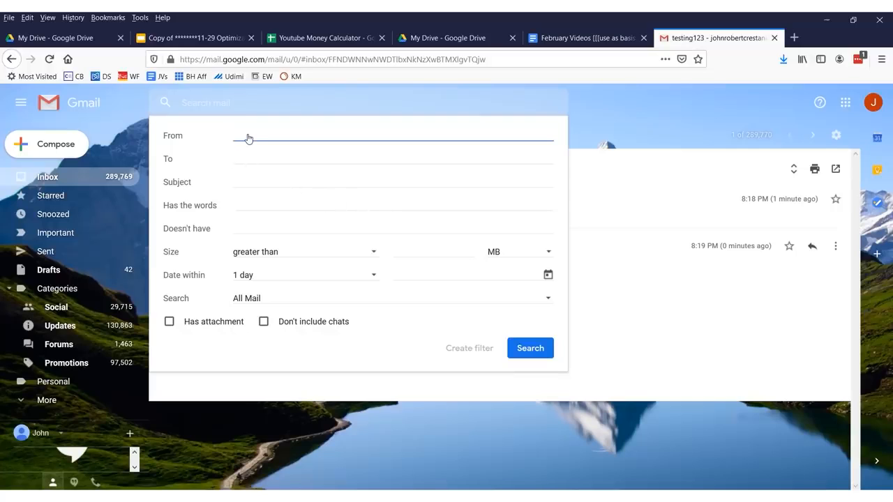
click(252, 160)
key(ctrl+v)
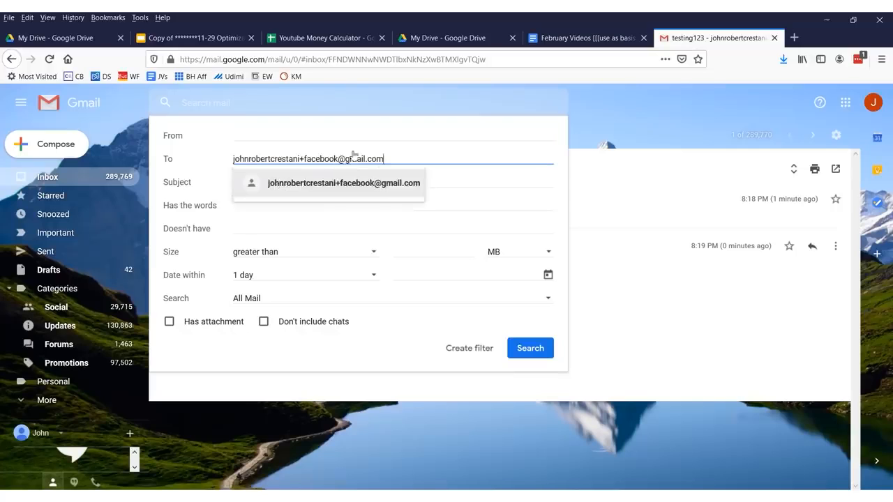
click(379, 185)
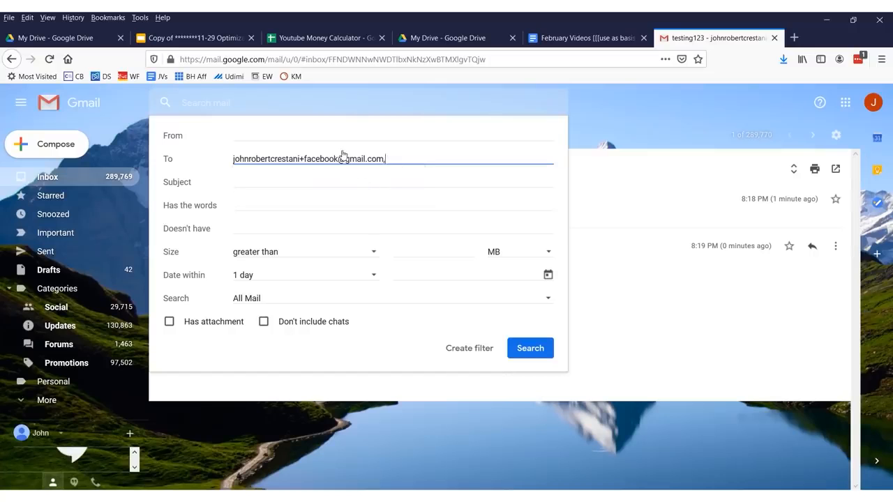
click(460, 348)
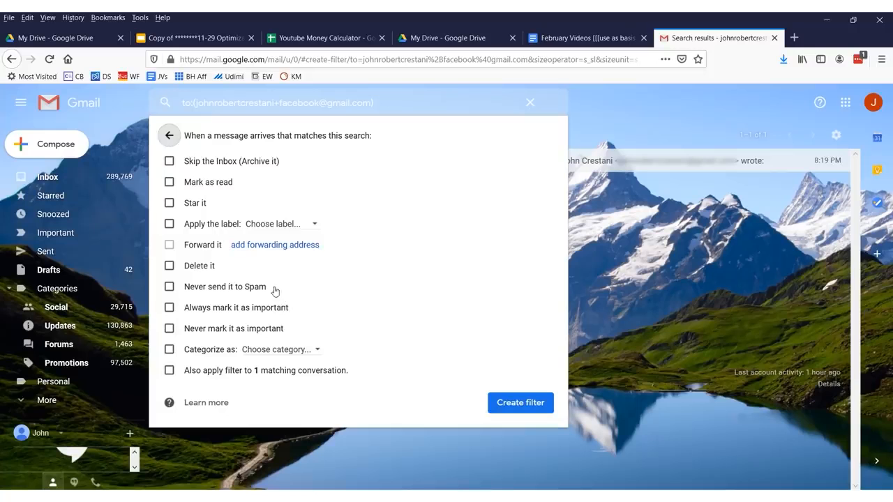
click(255, 245)
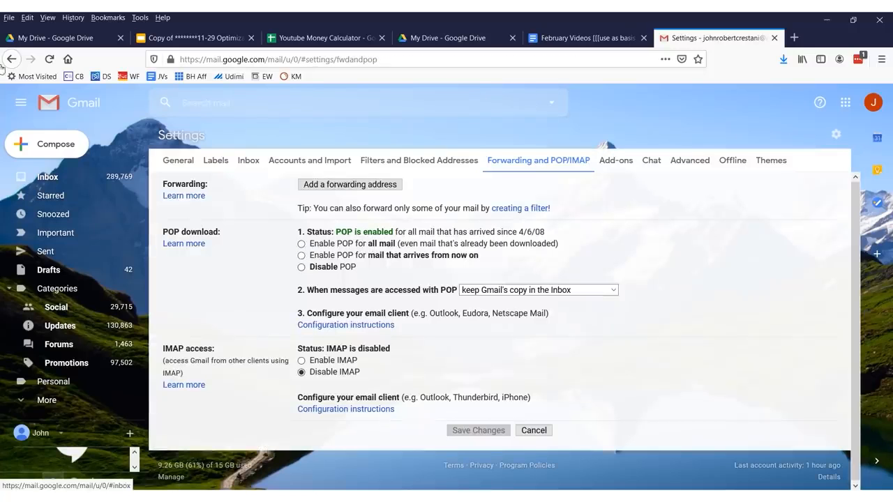
click(10, 60)
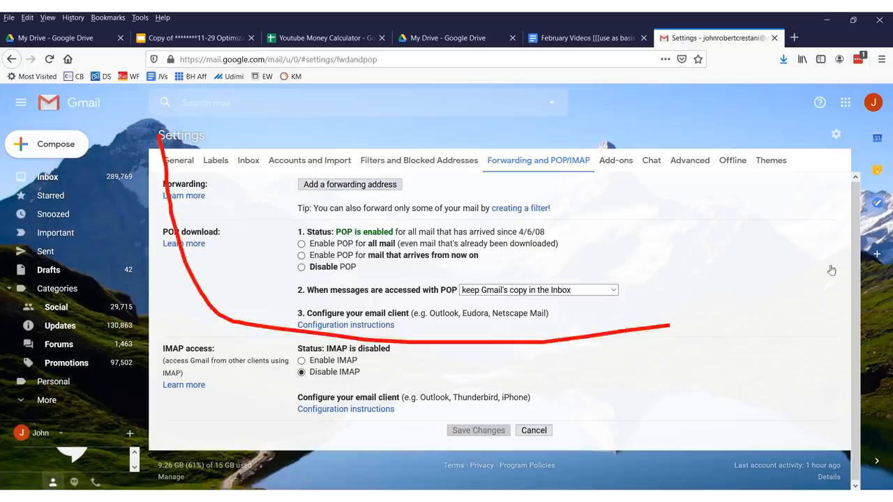
Return to the inbox and open the full Gmail Settings at the General tab.
click(67, 177)
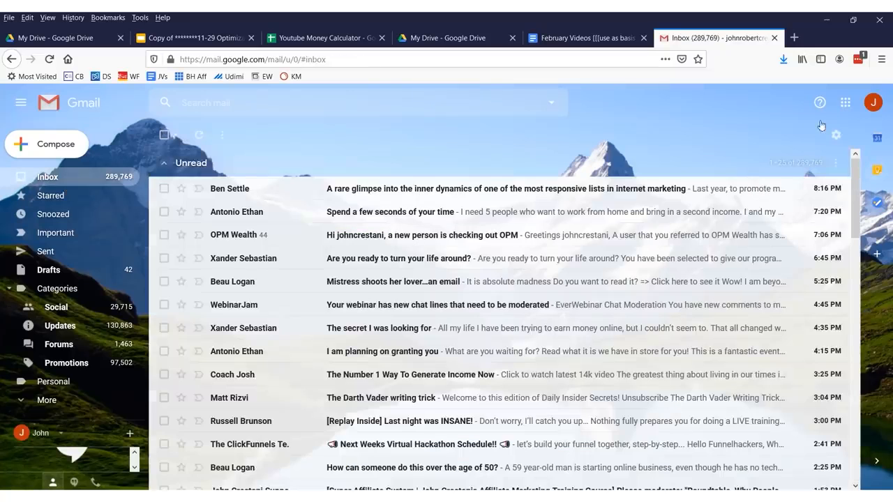
mouse_move(840, 122)
mouse_down()
mouse_move(848, 160)
mouse_move(815, 127)
mouse_move(865, 116)
mouse_move(885, 137)
mouse_up()
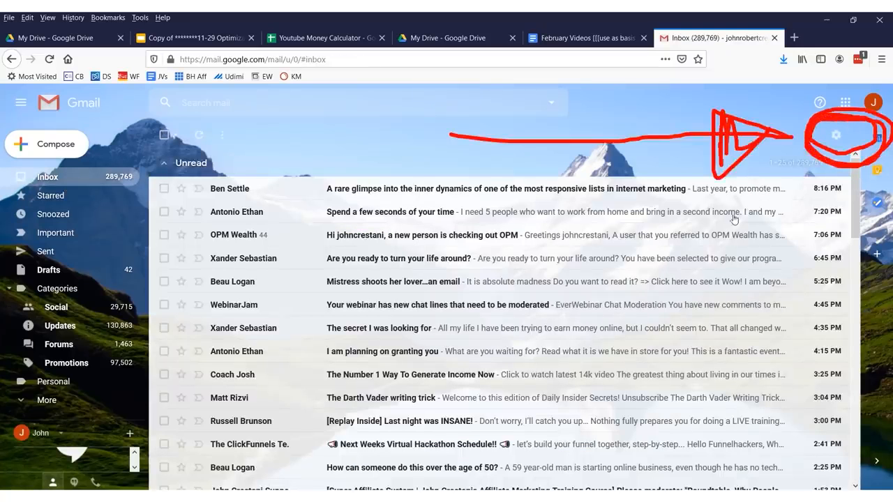
drag(726, 158, 733, 211)
key(Escape)
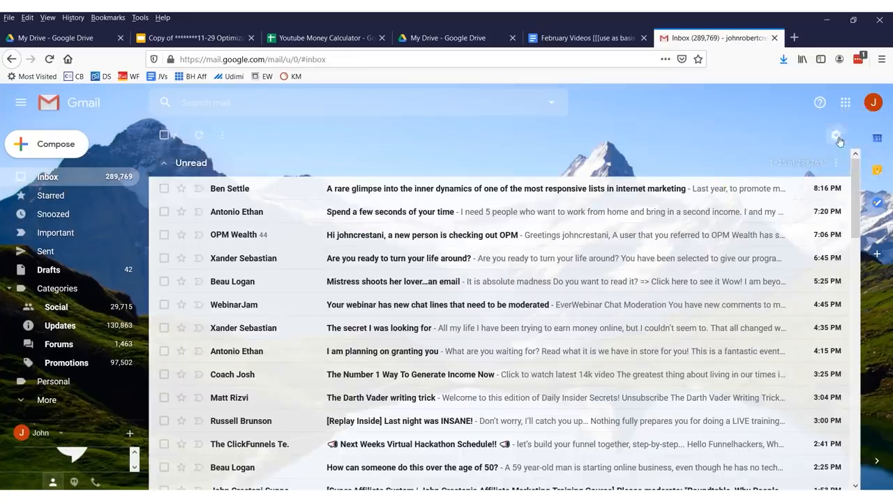
click(837, 136)
mouse_move(824, 188)
mouse_down()
mouse_move(726, 203)
mouse_move(807, 225)
mouse_move(841, 186)
mouse_move(764, 187)
mouse_up()
mouse_move(488, 224)
mouse_down()
mouse_move(695, 215)
mouse_move(675, 246)
mouse_up()
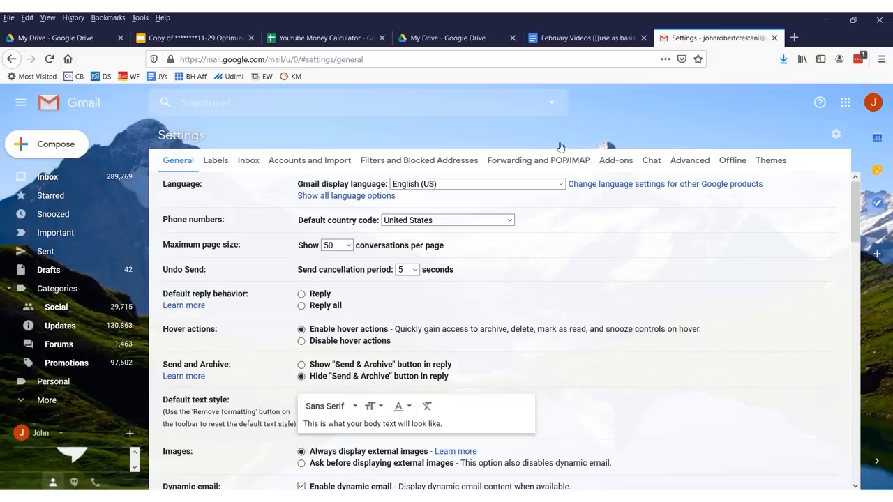
mouse_move(586, 142)
mouse_down()
mouse_move(474, 148)
mouse_move(473, 174)
mouse_move(596, 173)
mouse_move(587, 140)
mouse_move(510, 150)
mouse_up()
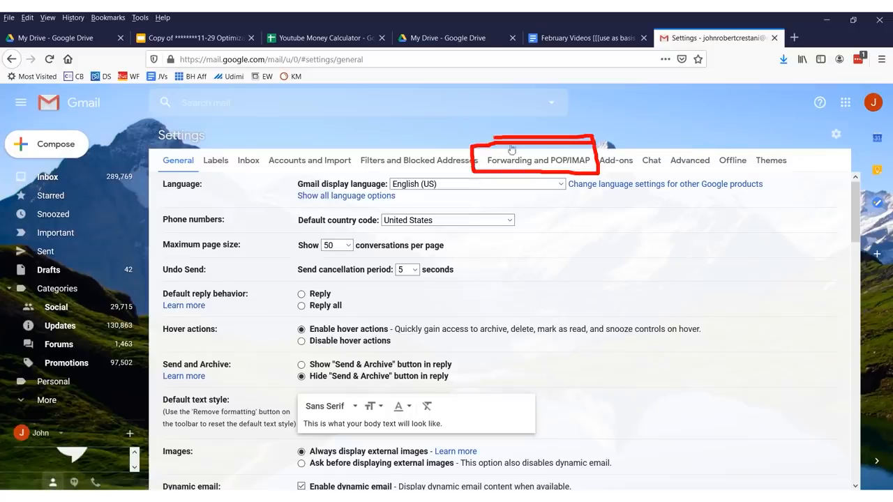
On the Forwarding and POP/IMAP tab, enter a new forwarding e-mail address.
click(543, 164)
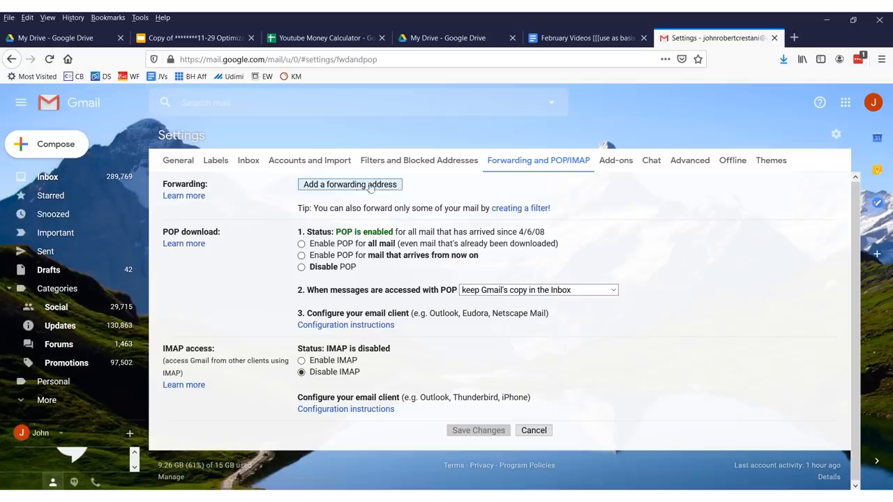
mouse_move(400, 179)
mouse_down()
mouse_move(291, 184)
mouse_move(420, 200)
mouse_up()
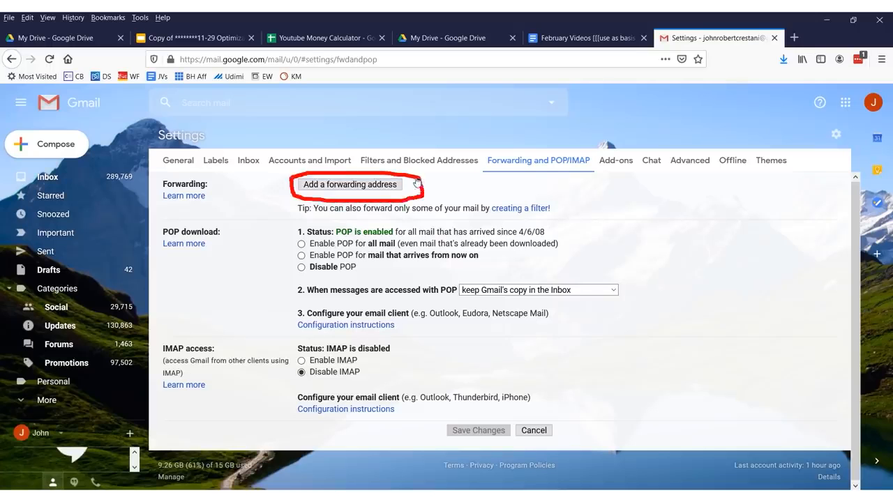
click(391, 184)
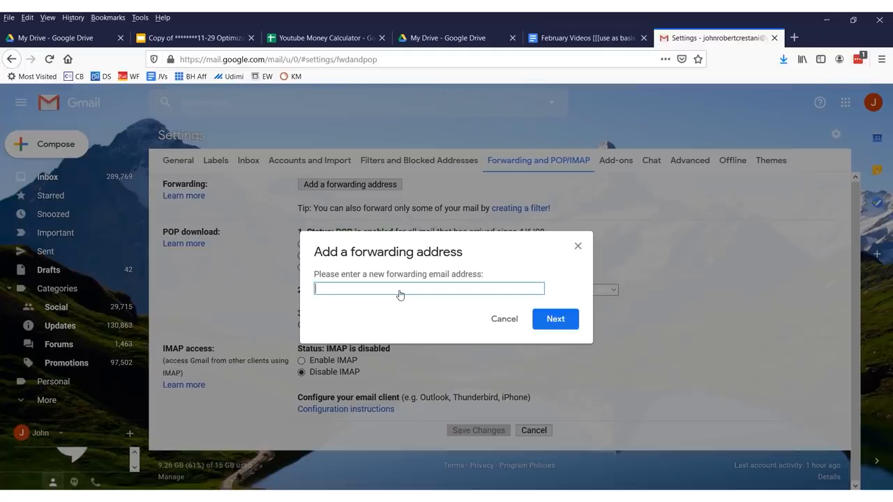
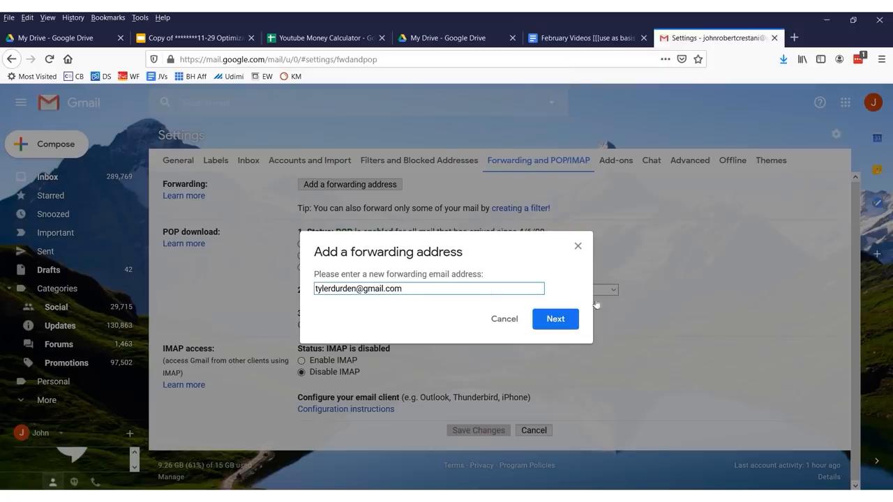
click(565, 319)
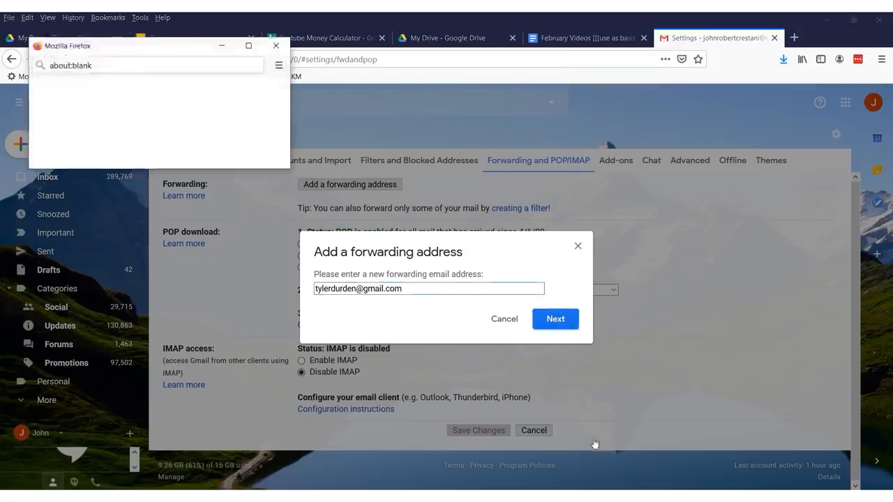
Confirm forwarding to the new address and acknowledge the confirmation code notice.
drag(51, 87, 165, 93)
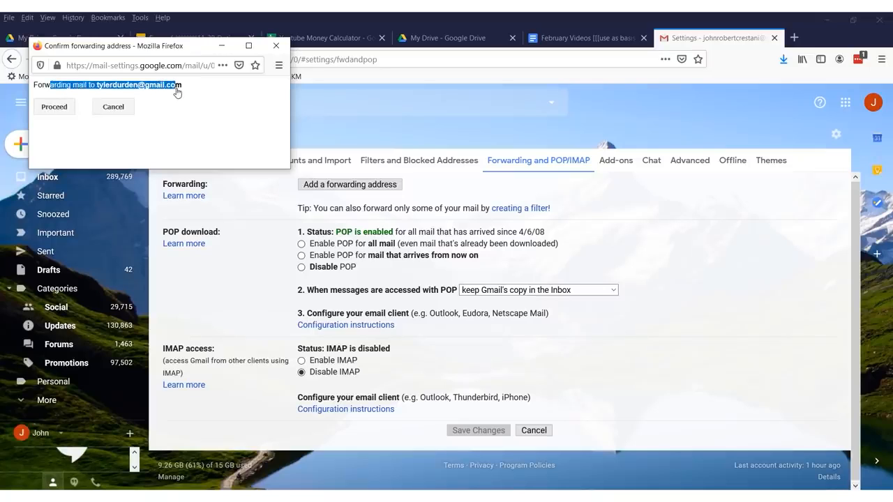
click(145, 88)
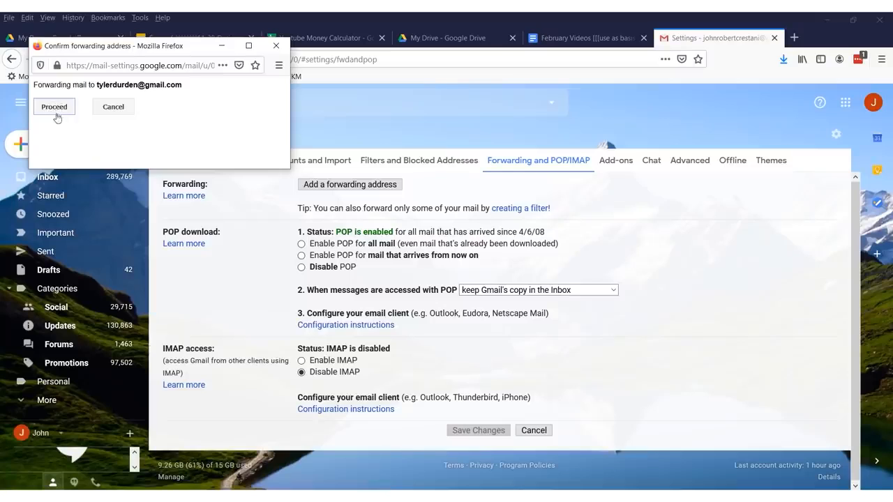
click(54, 108)
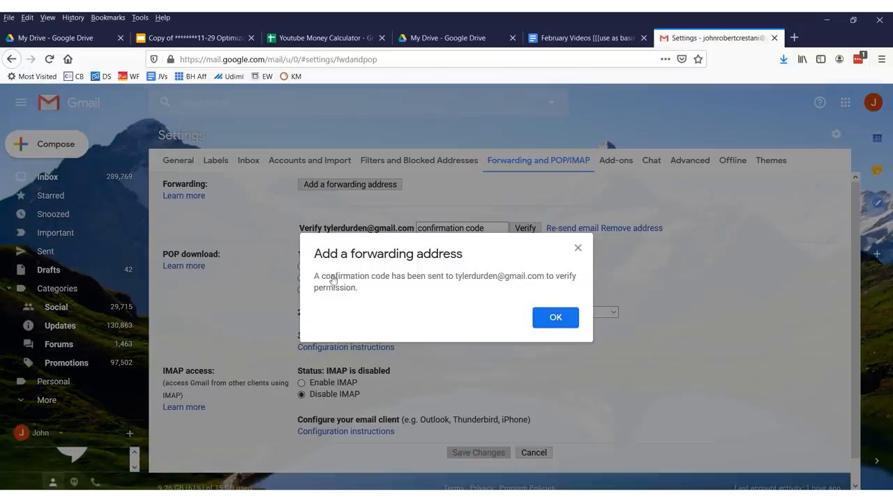
mouse_move(310, 248)
mouse_down()
mouse_move(301, 307)
mouse_move(551, 307)
mouse_move(585, 298)
mouse_move(589, 252)
mouse_move(314, 240)
mouse_up()
mouse_move(499, 148)
mouse_down()
mouse_move(684, 193)
mouse_move(611, 277)
mouse_up()
drag(612, 222, 618, 300)
drag(593, 257, 617, 271)
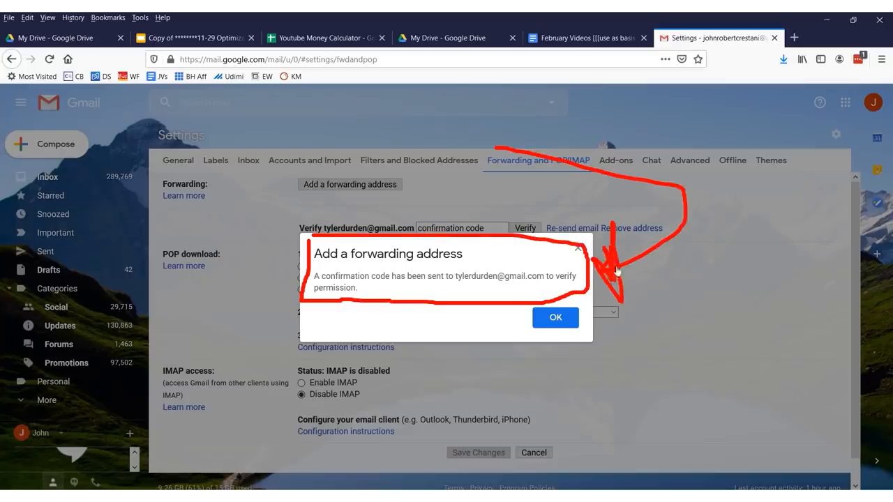
click(551, 319)
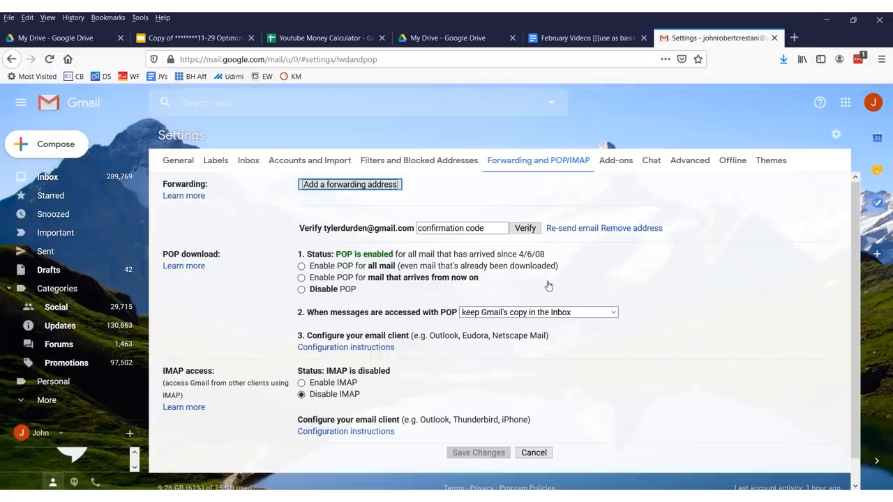
click(451, 227)
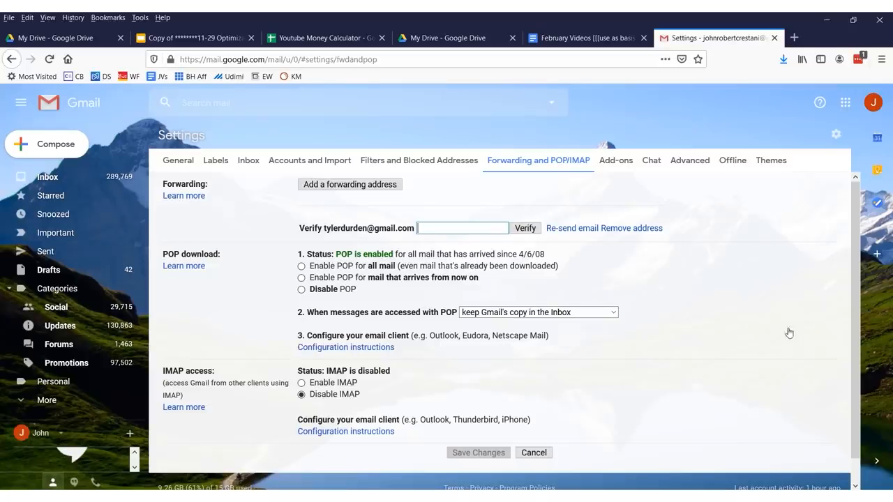
mouse_move(593, 214)
mouse_down()
mouse_move(329, 197)
mouse_move(289, 224)
mouse_move(585, 255)
mouse_move(590, 211)
mouse_up()
mouse_move(528, 80)
mouse_down()
mouse_move(795, 133)
mouse_move(610, 237)
mouse_move(648, 290)
mouse_move(624, 237)
mouse_up()
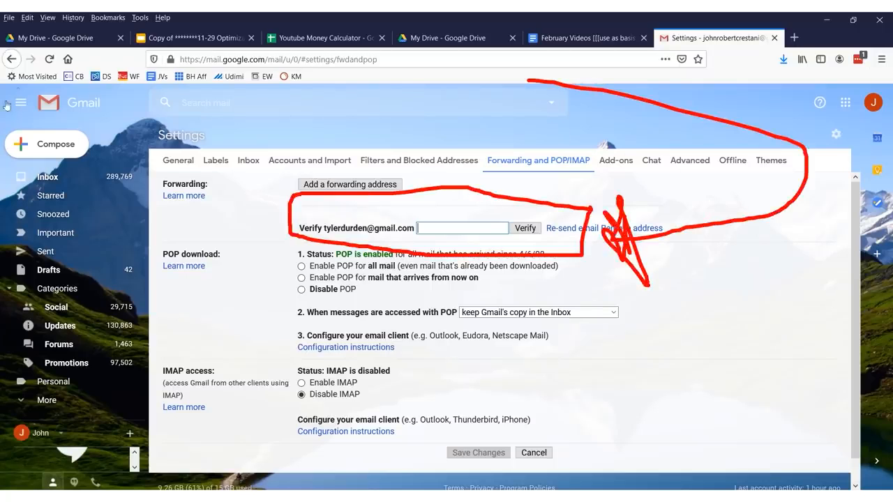
mouse_move(253, 102)
mouse_down()
mouse_move(157, 122)
mouse_move(237, 225)
mouse_move(194, 272)
mouse_up()
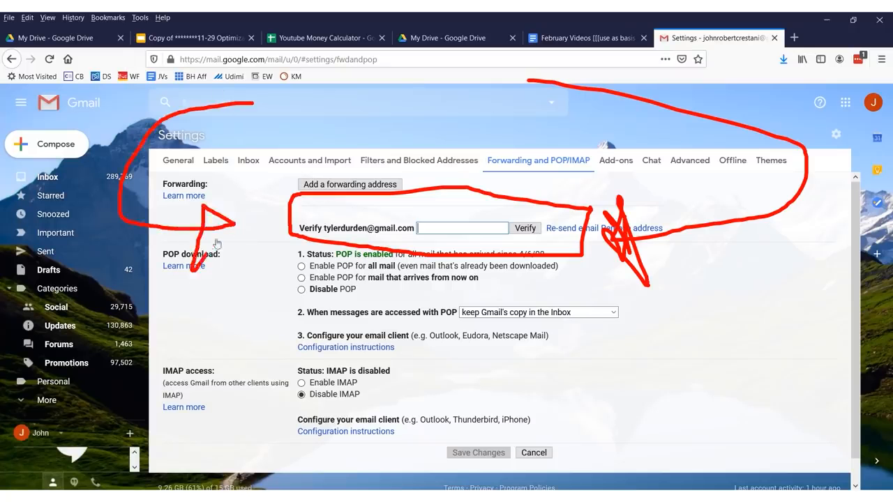